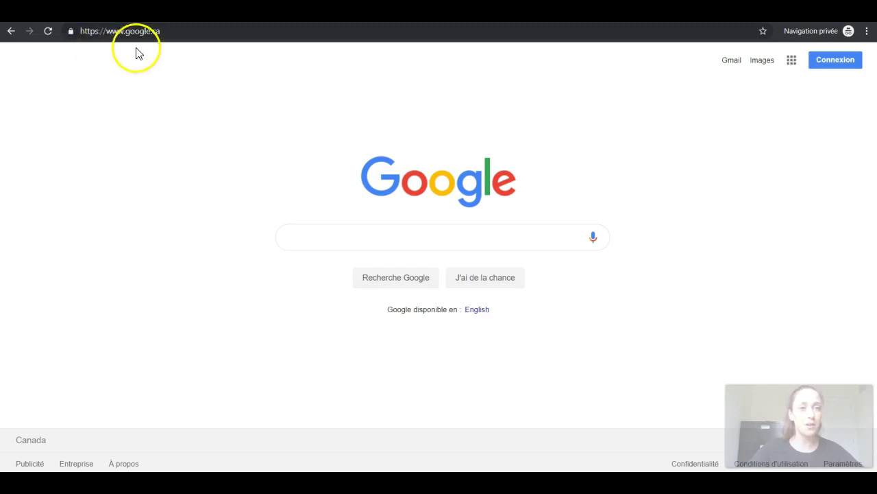
# Step: Go to scratch.mit.edu and open the registration form for a new Scratch account
pyautogui.write('sc')
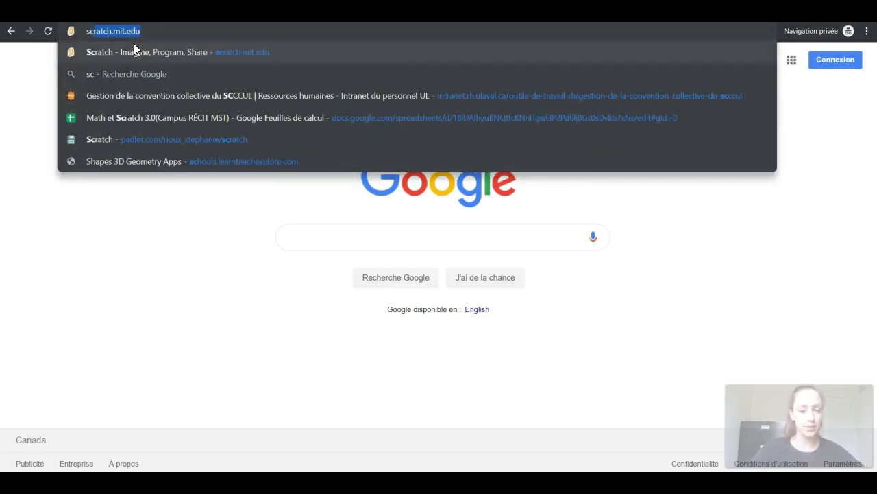
pyautogui.press('Return')
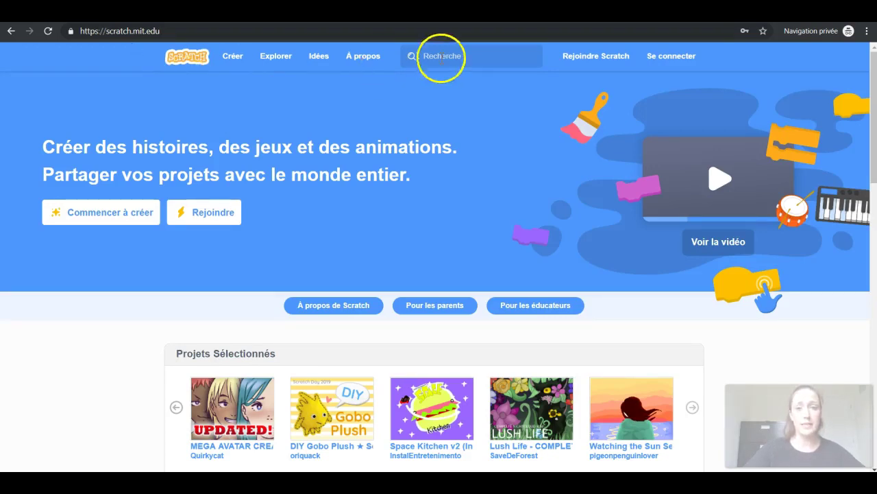
pyautogui.click(674, 59)
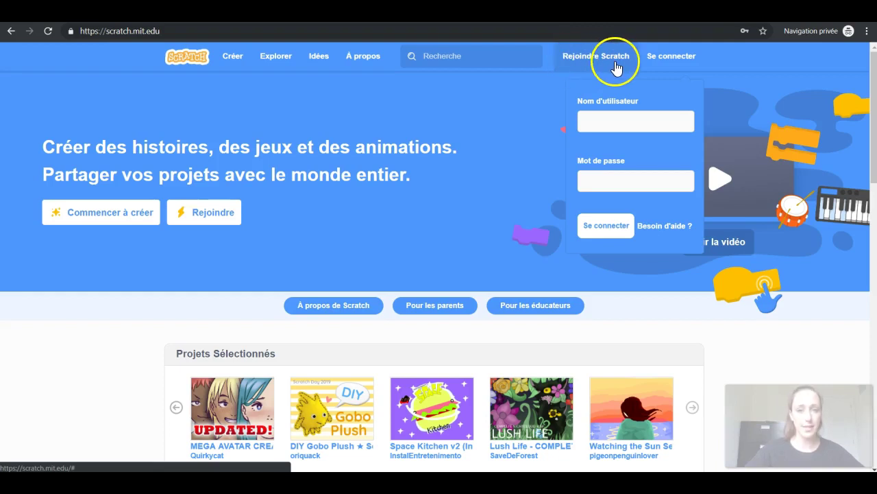
pyautogui.click(588, 57)
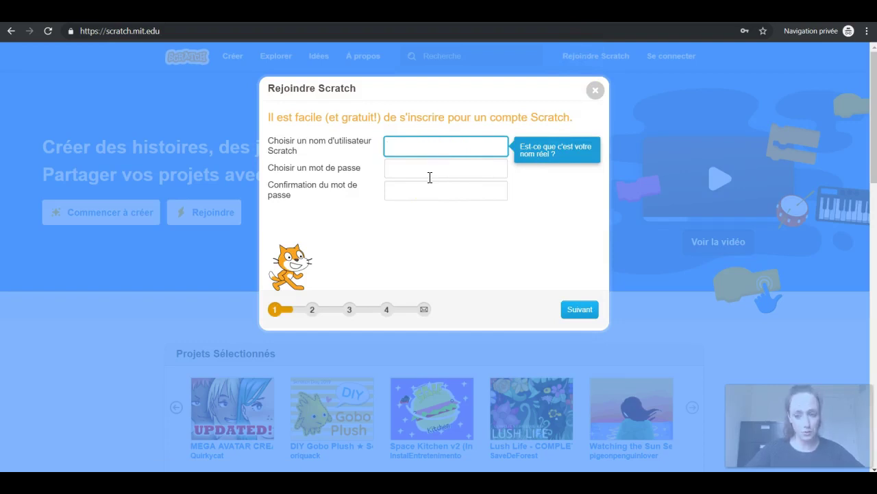
# Step: Choose the username autoformation, enter and confirm the account password, and continue the registration
pyautogui.write('autoformation')
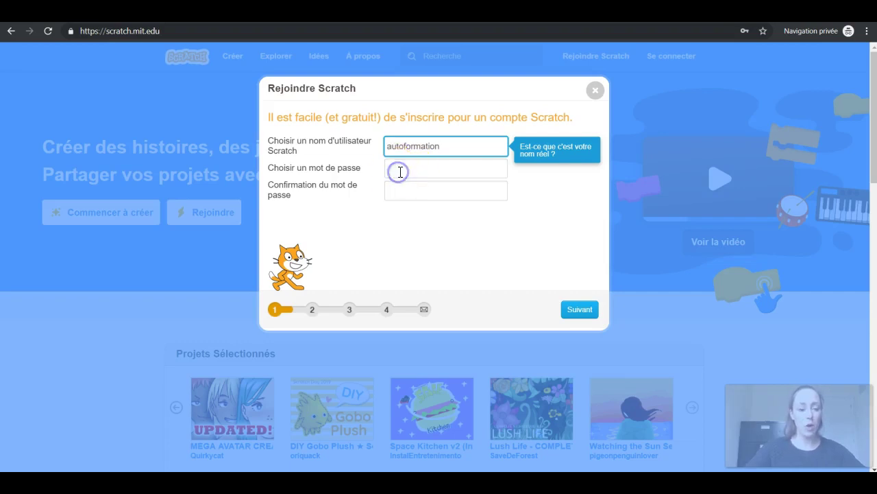
pyautogui.click(399, 171)
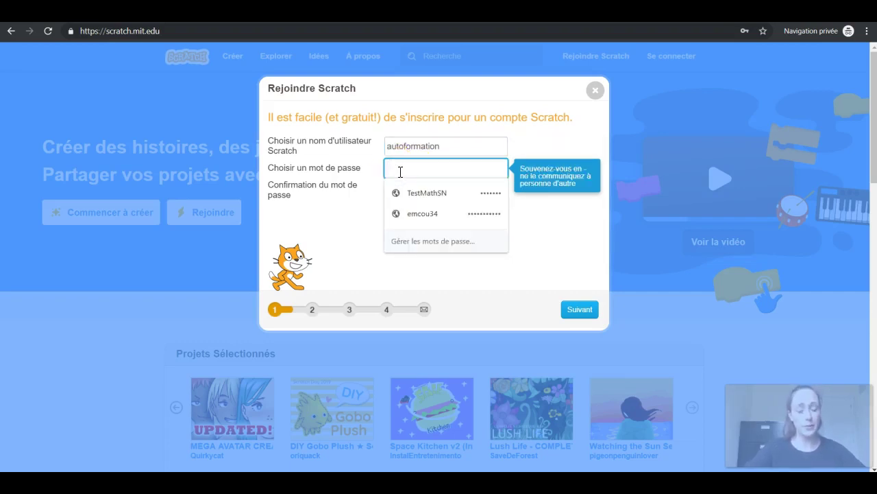
pyautogui.write('a')
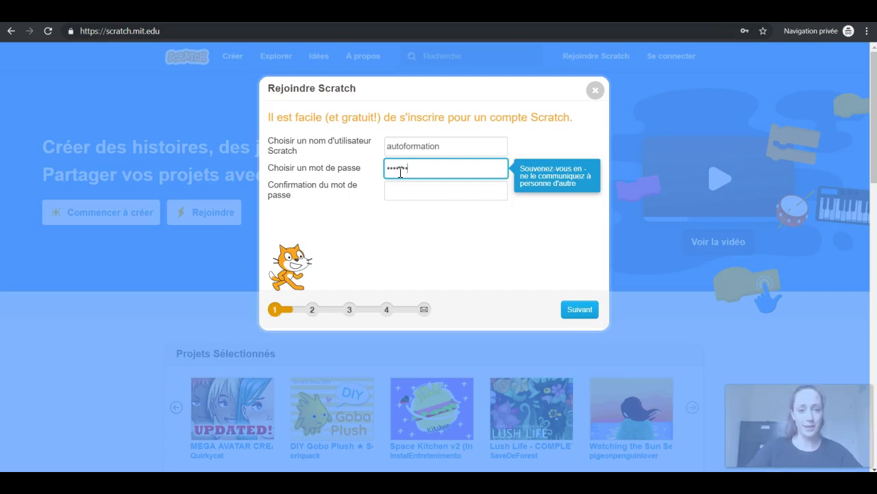
pyautogui.click(400, 191)
pyautogui.write('•••••••')
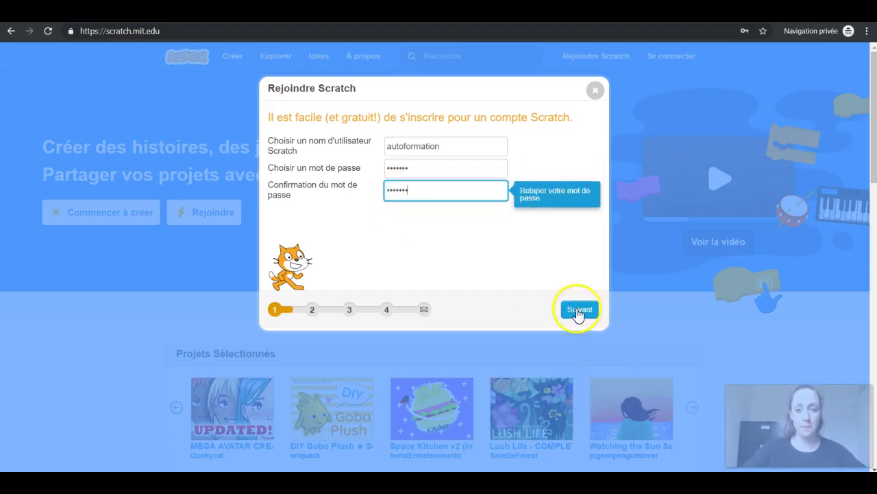
pyautogui.click(580, 309)
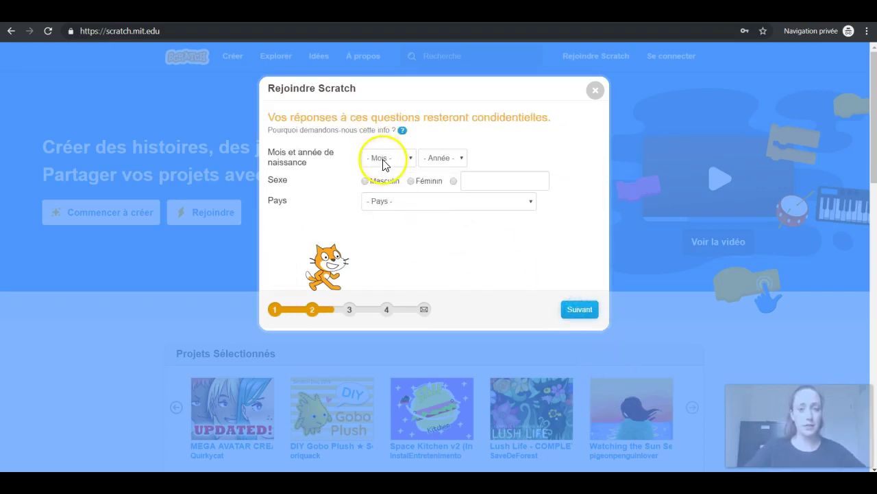
# Step: Fill in the birth month and year, set the sex to Féminin, choose the country, and continue
pyautogui.click(384, 160)
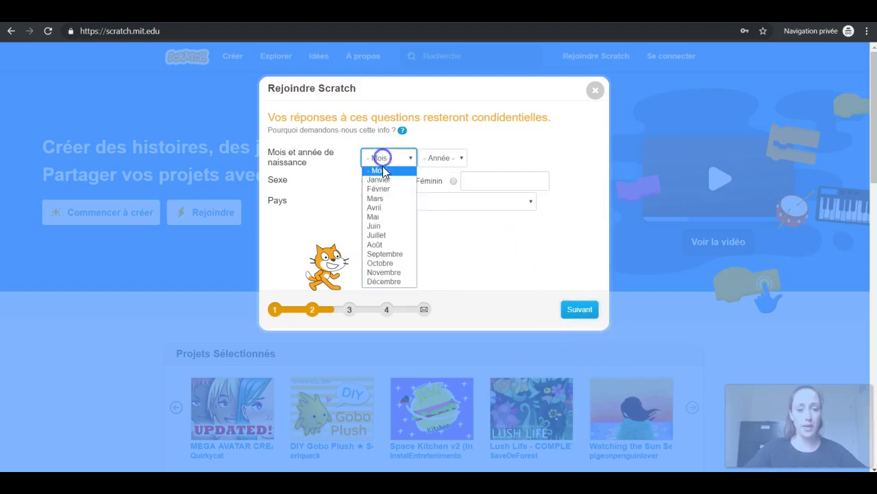
pyautogui.click(378, 180)
pyautogui.click(444, 170)
pyautogui.scroll(-10, 443, 274)
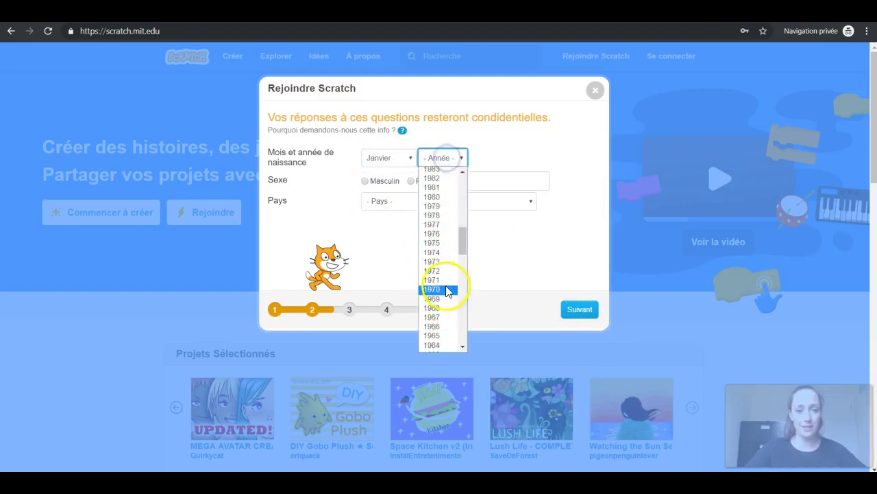
pyautogui.click(447, 290)
pyautogui.click(421, 182)
pyautogui.click(403, 203)
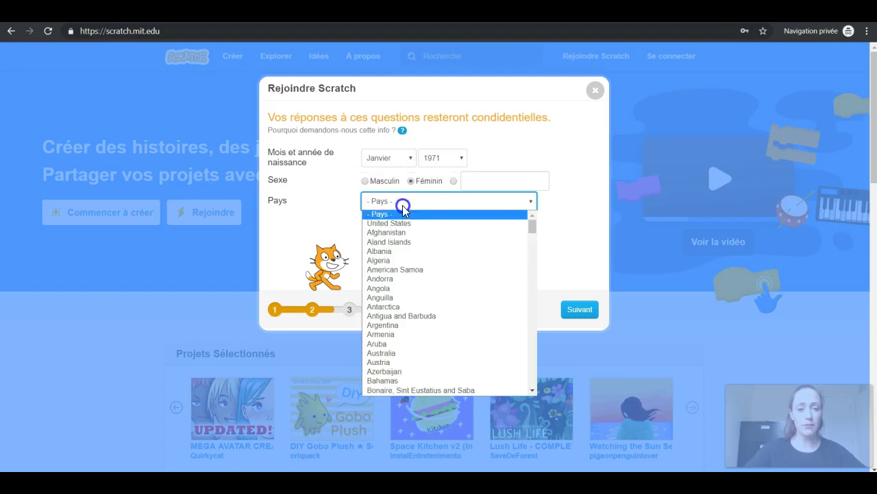
pyautogui.scroll(-5, 421, 313)
pyautogui.click(423, 251)
pyautogui.press('Return')
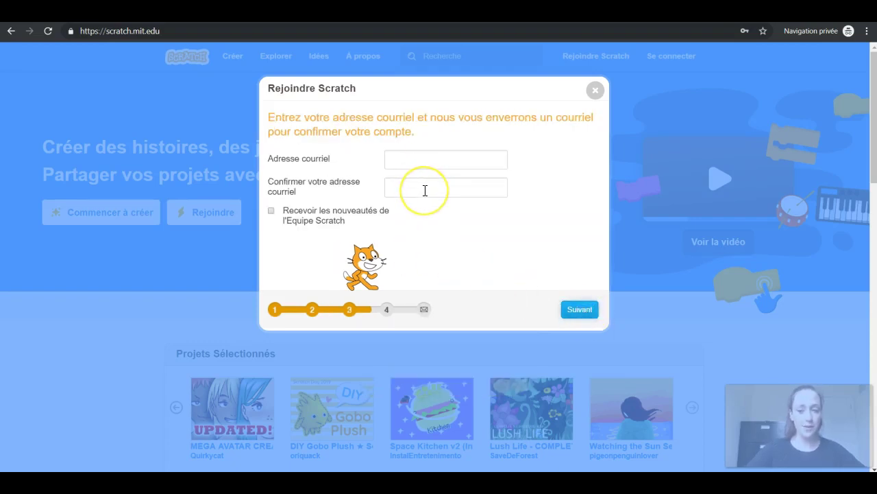
# Step: Enter and confirm the account e-mail address, leave the Scratch team newsletter unselected, and complete the registration
pyautogui.click(404, 162)
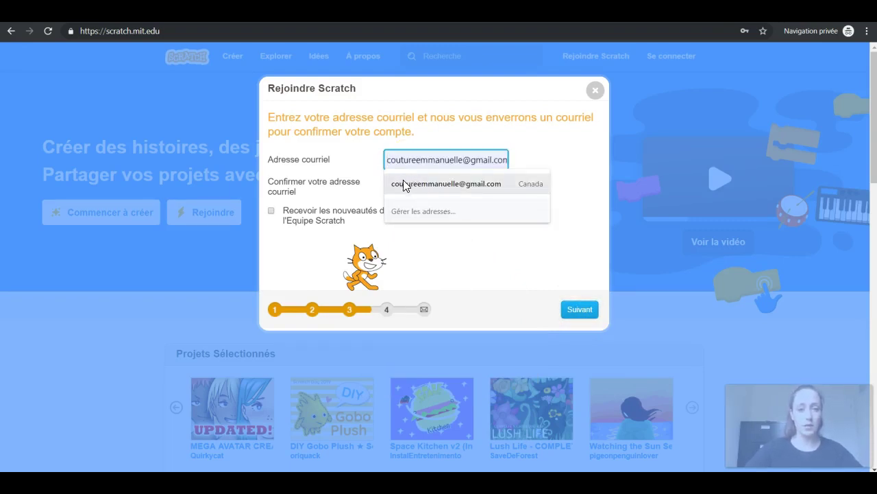
pyautogui.click(405, 183)
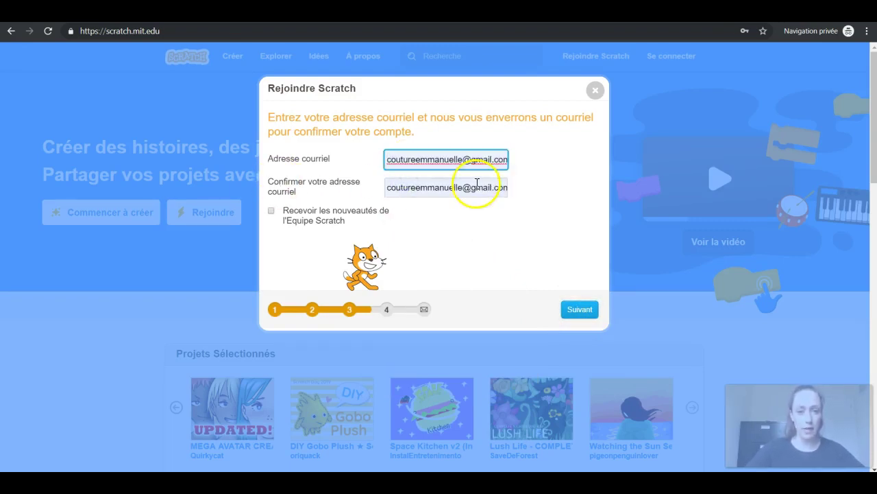
pyautogui.click(272, 211)
pyautogui.click(272, 211)
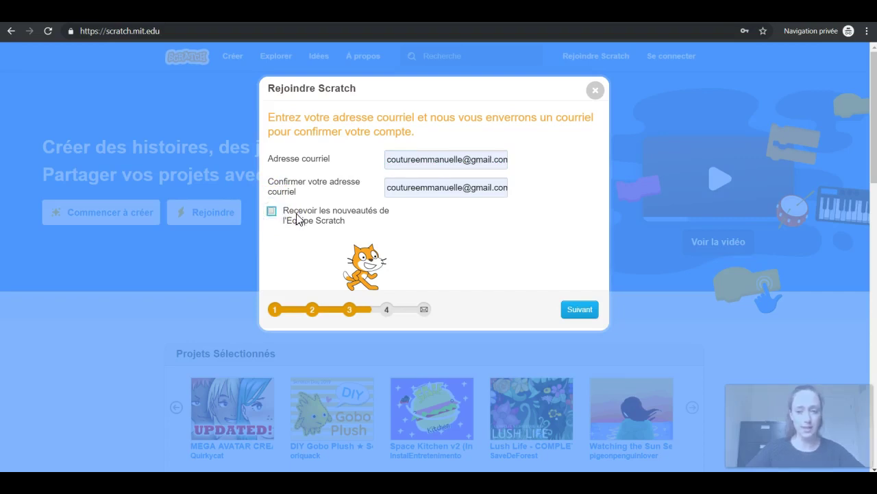
pyautogui.click(580, 310)
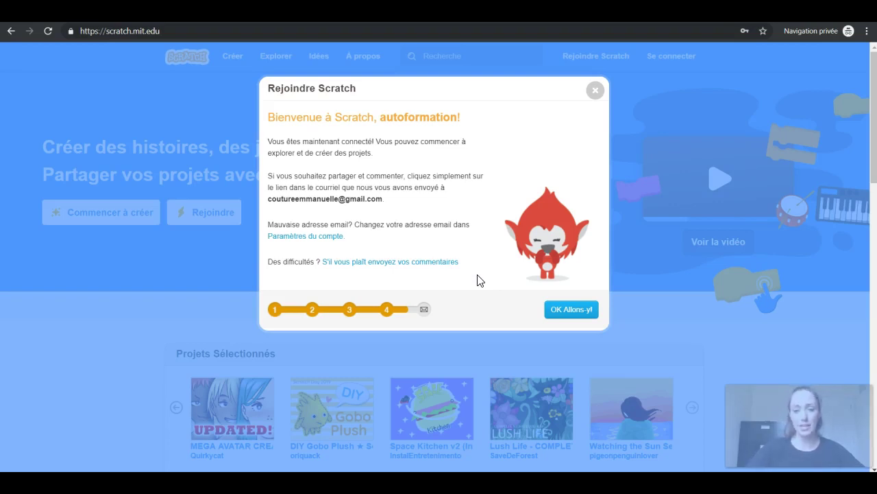
pyautogui.click(569, 309)
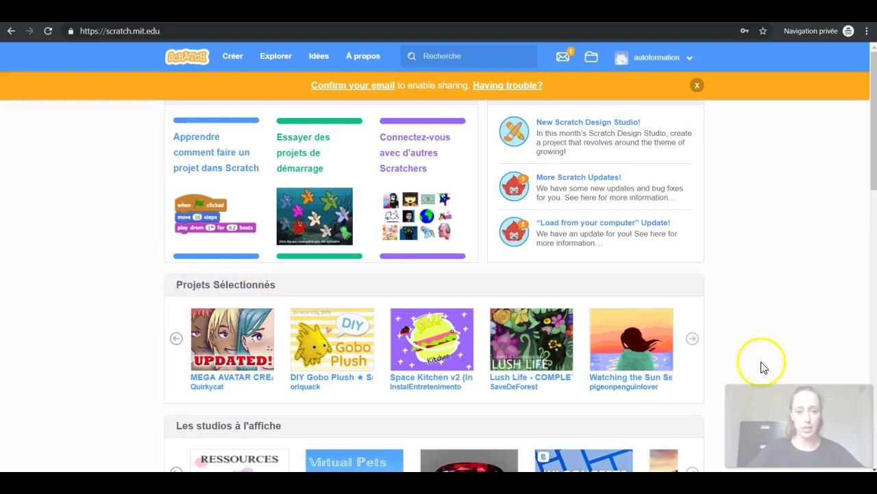
# Step: Look through more selected projects and the featured RESSOURCES studio, returning to the Scratch home page
pyautogui.click(693, 339)
pyautogui.click(693, 342)
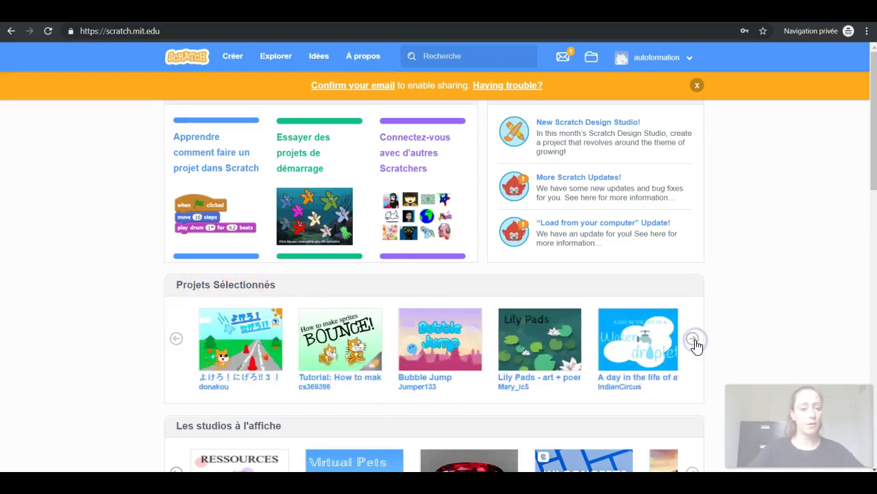
pyautogui.scroll(-2, 692, 353)
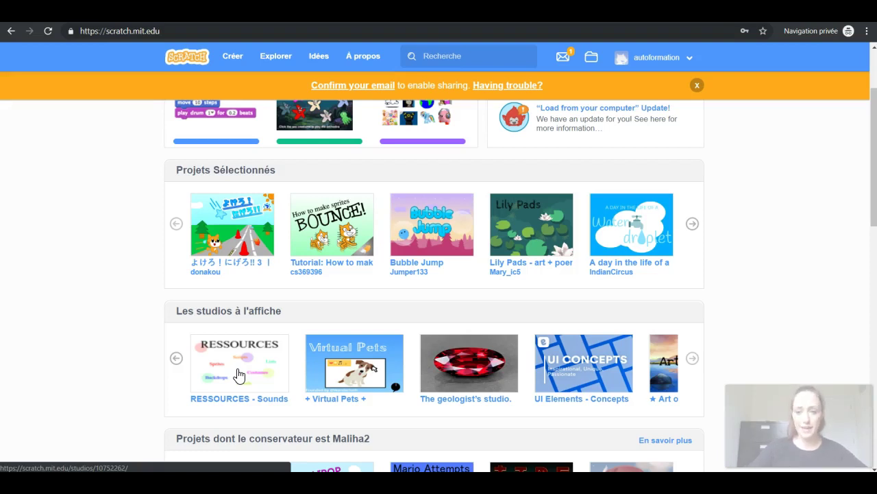
pyautogui.click(239, 376)
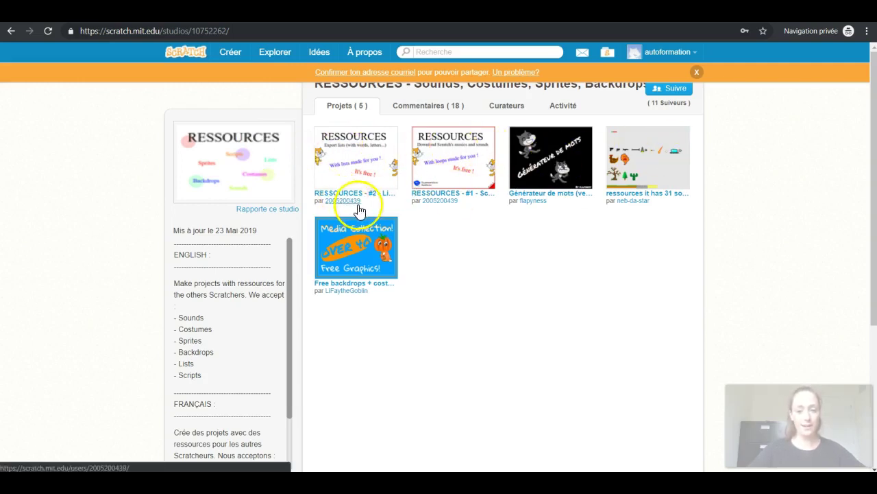
pyautogui.click(11, 31)
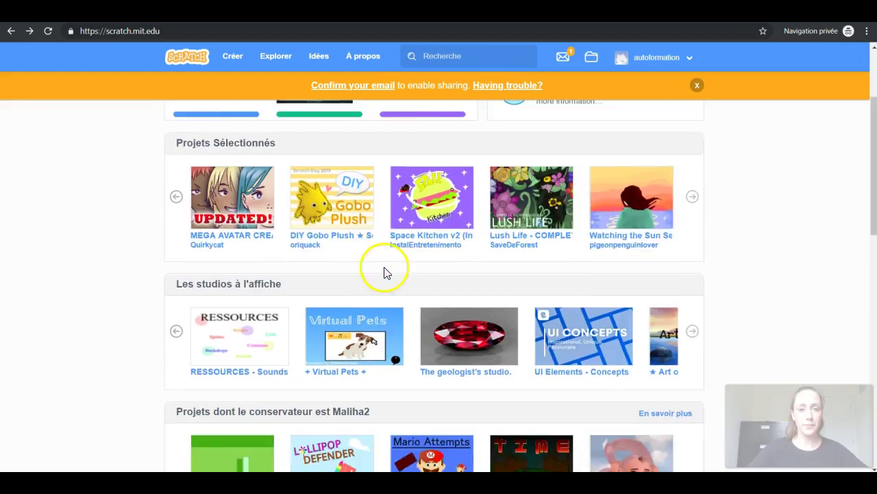
pyautogui.scroll(5, 384, 267)
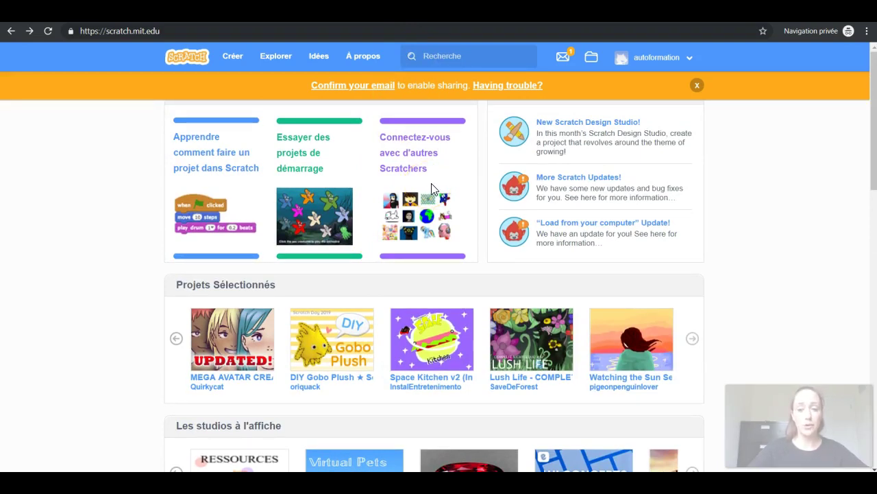
# Step: Search Scratch for projects by a creator's username, using the suggested earlier search
pyautogui.click(446, 58)
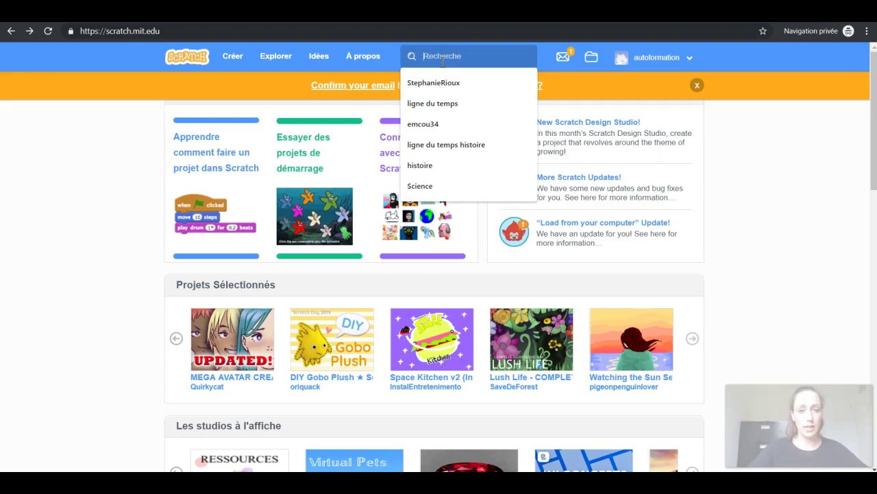
pyautogui.click(420, 83)
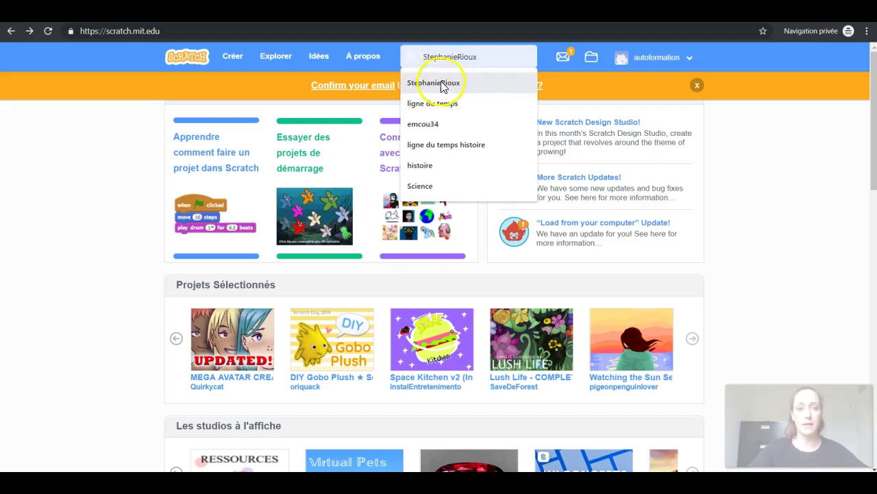
pyautogui.click(444, 87)
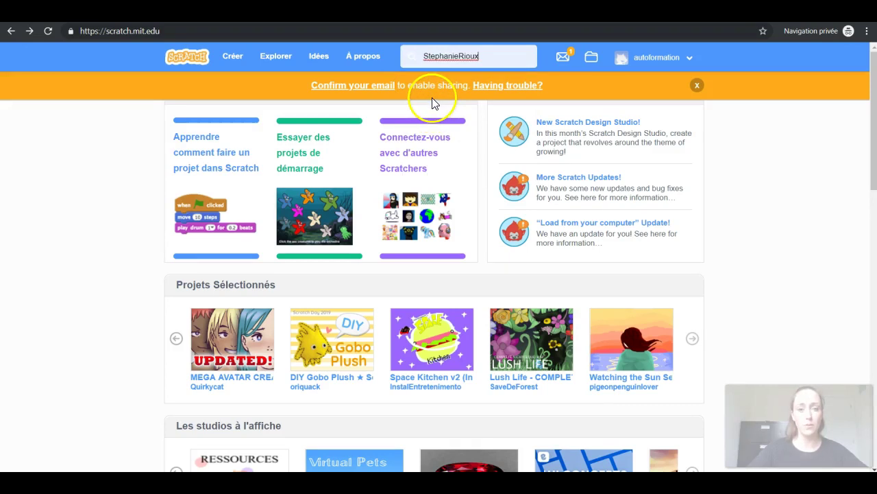
pyautogui.press('Return')
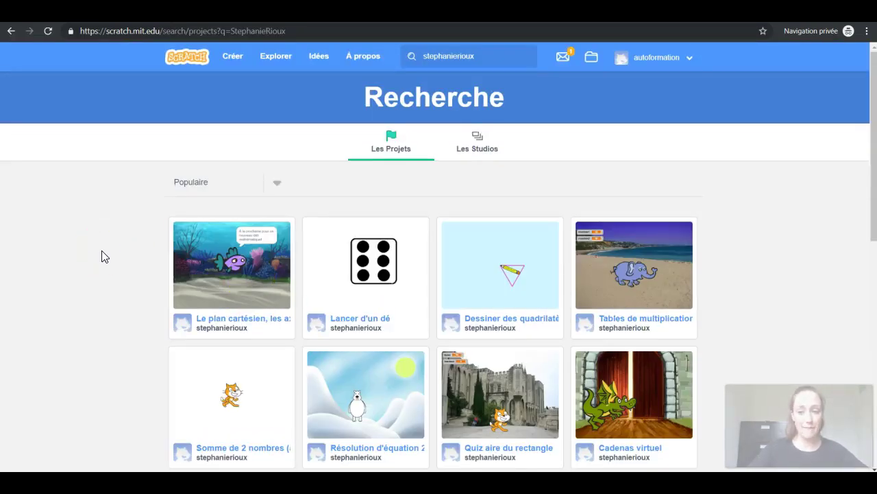
# Step: Replace the search term with "sciences" and search for projects on that subject
pyautogui.click(414, 59)
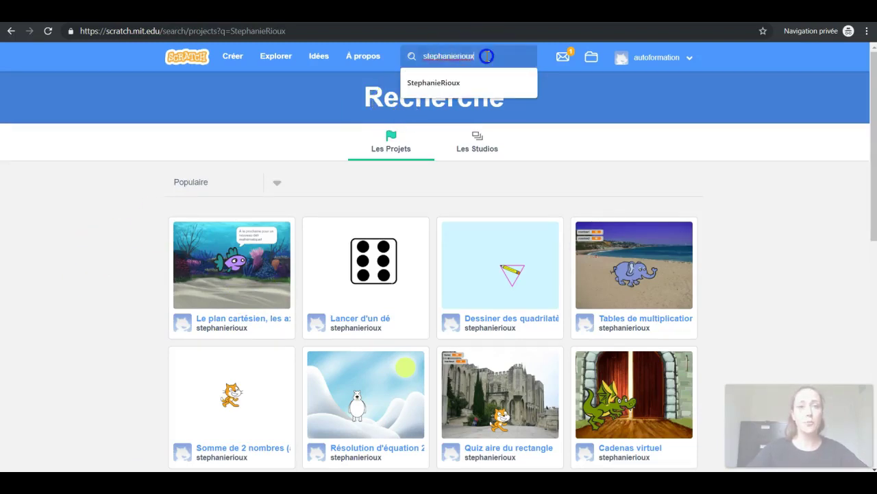
pyautogui.hotkey('ctrl', 'a')
pyautogui.press('BackSpace')
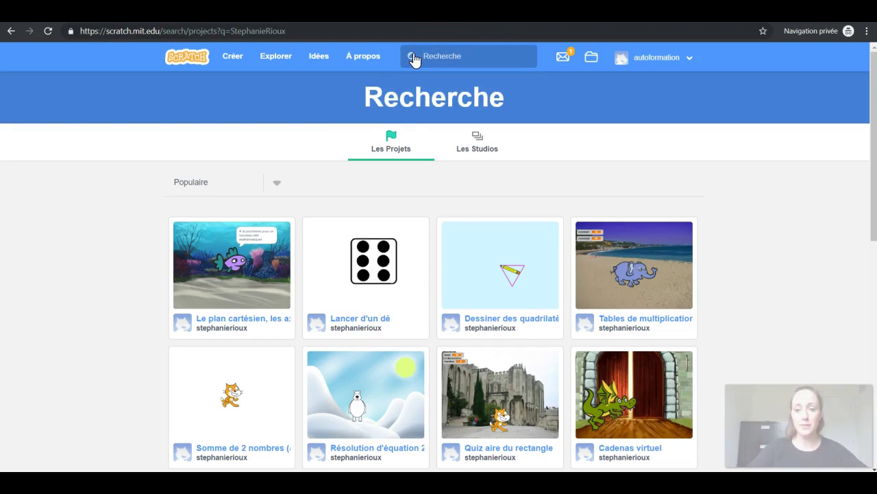
pyautogui.write('sc')
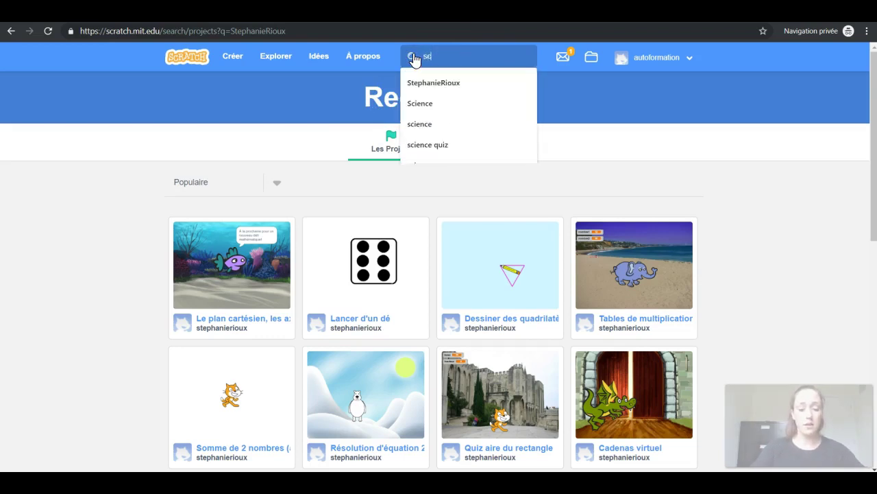
pyautogui.write('iences')
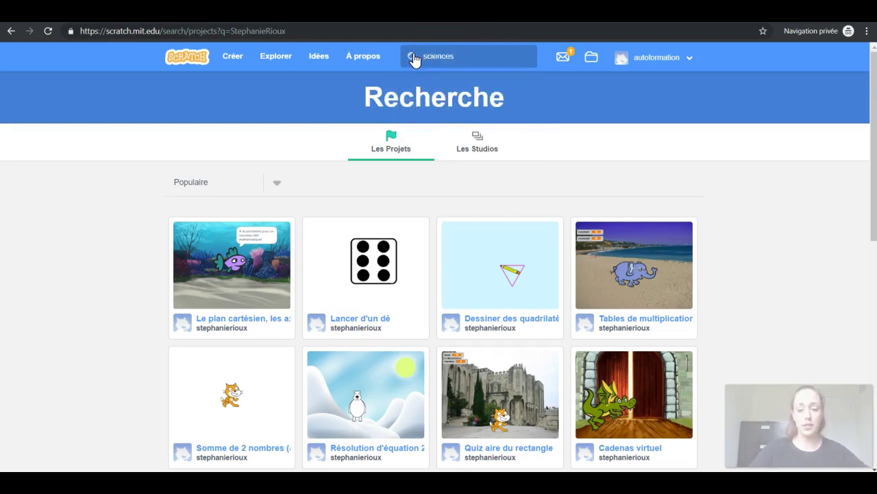
pyautogui.press('Return')
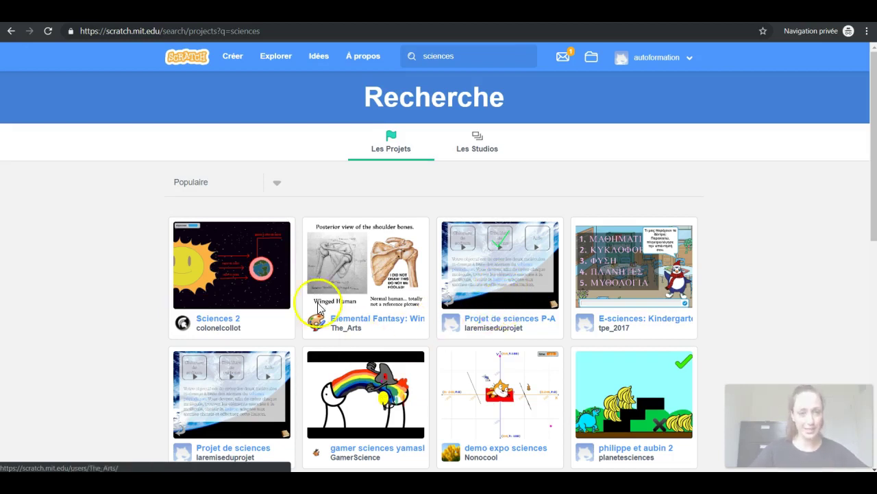
# Step: Open the Sciences 2 project from the search results and run it
pyautogui.click(232, 275)
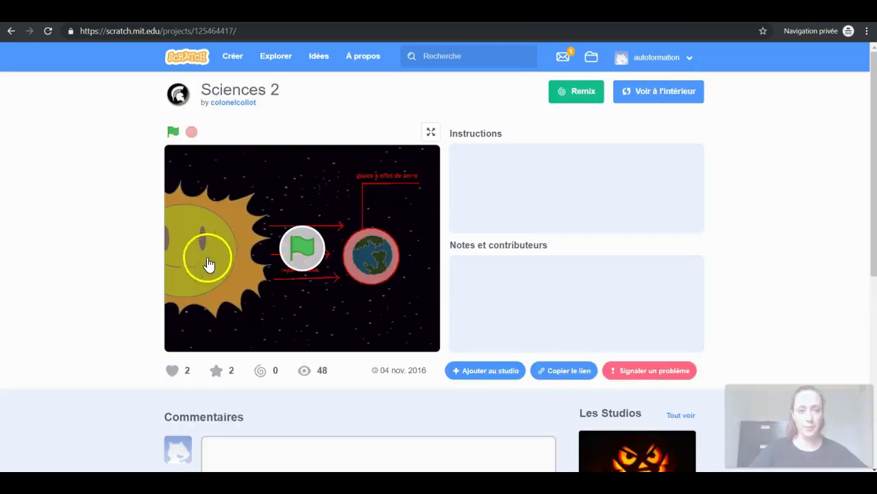
pyautogui.click(298, 258)
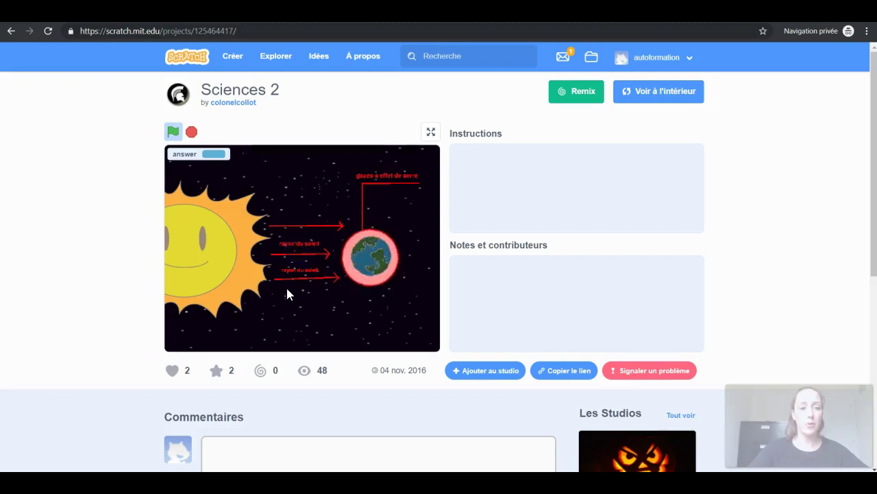